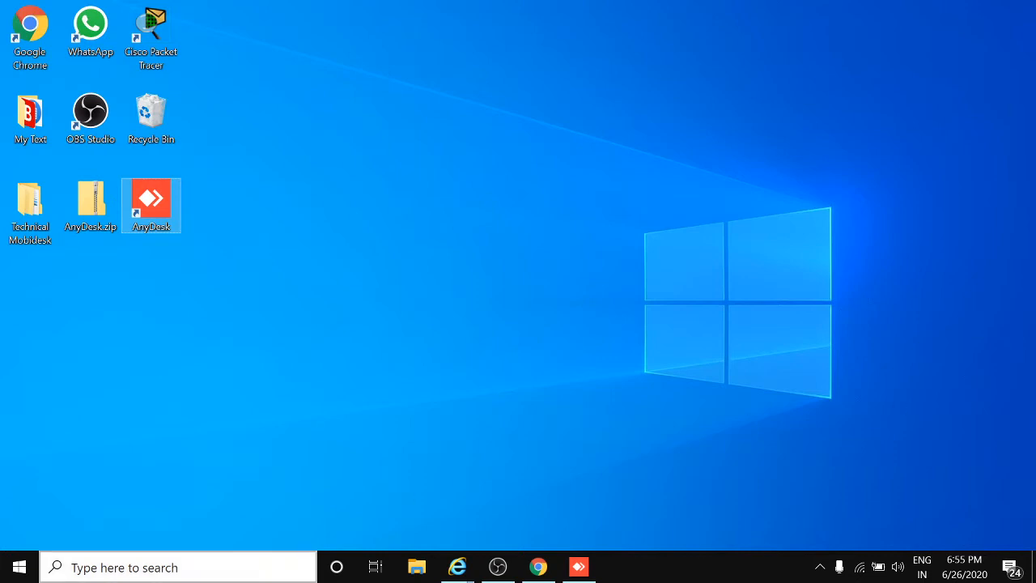
Step: Search Windows for 7zip to check whether the program is installed
click(181, 574)
text(7)
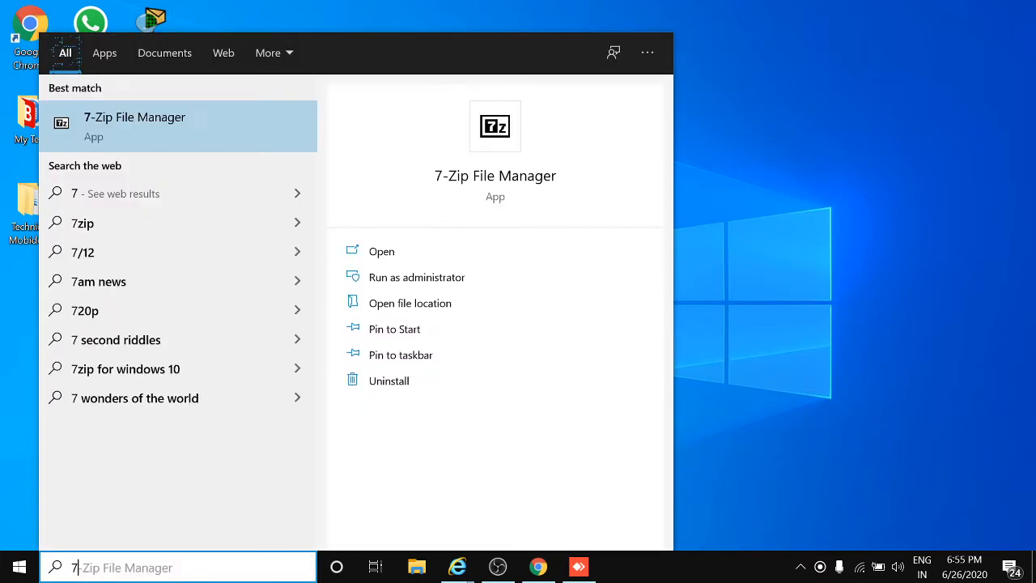
text(zip)
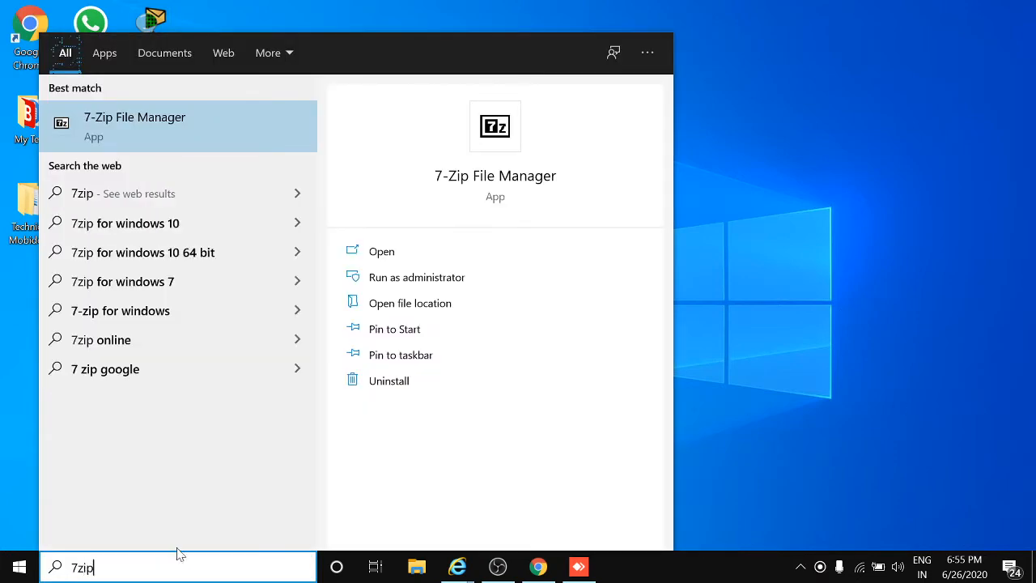
Step: Switch to Google Chrome, search for "7zip for windows 10 64 bit" and open the 7-zip.org download page
click(538, 570)
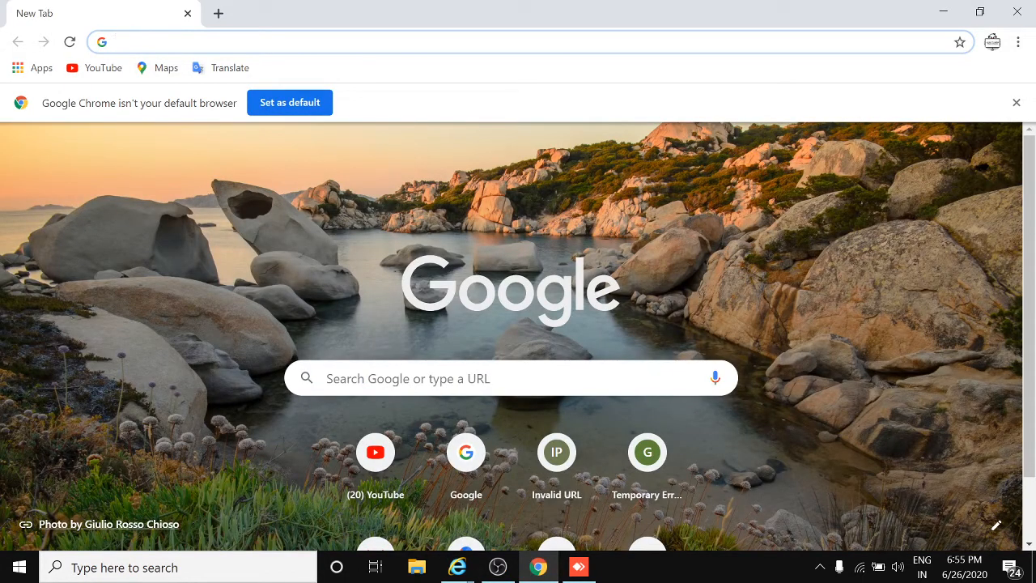
text(7zip)
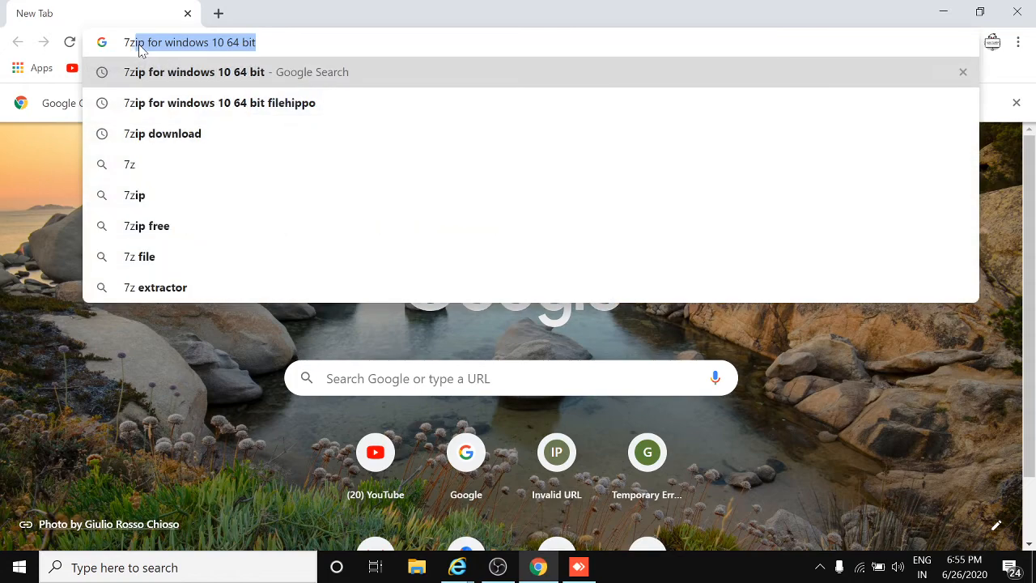
click(185, 80)
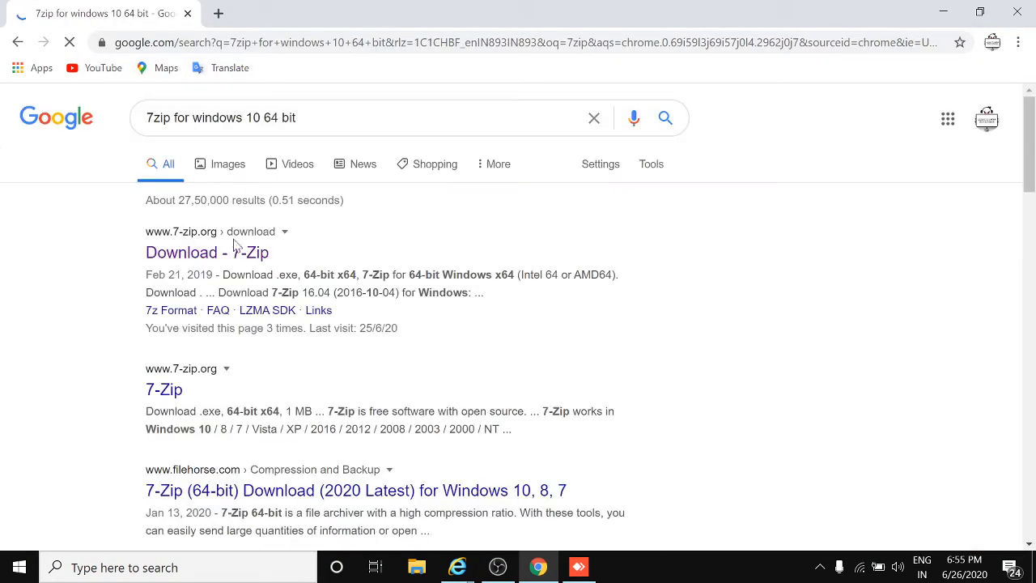
click(220, 254)
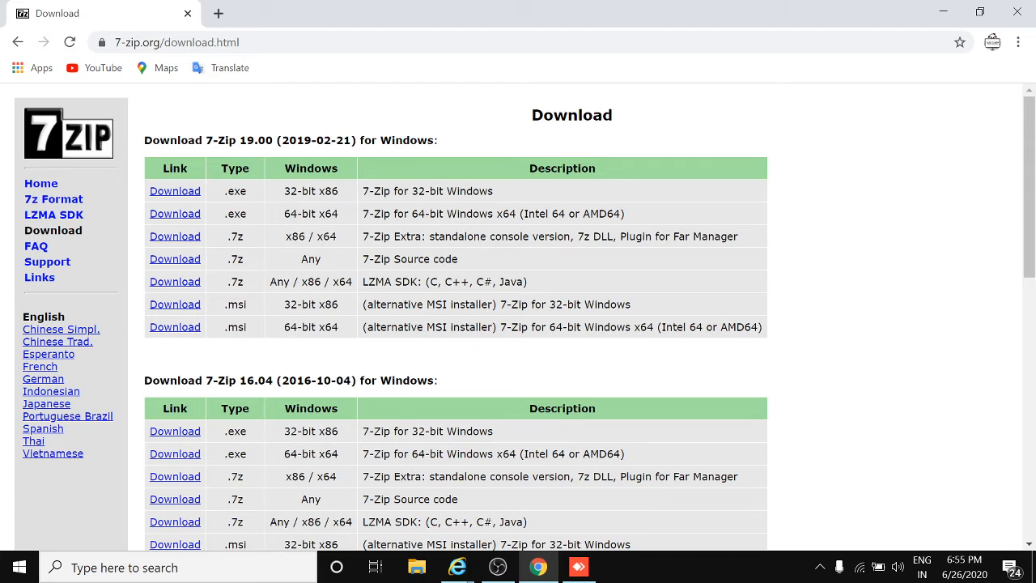
Step: Start downloading the 64-bit Windows .exe of 7-Zip 19.00, cancel the download and minimize the browser
click(173, 215)
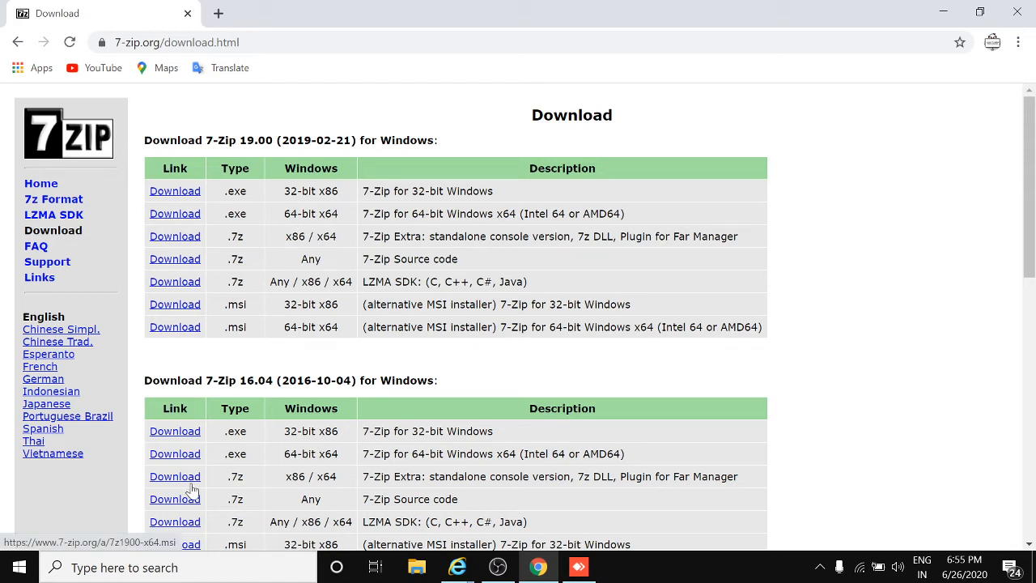
click(169, 534)
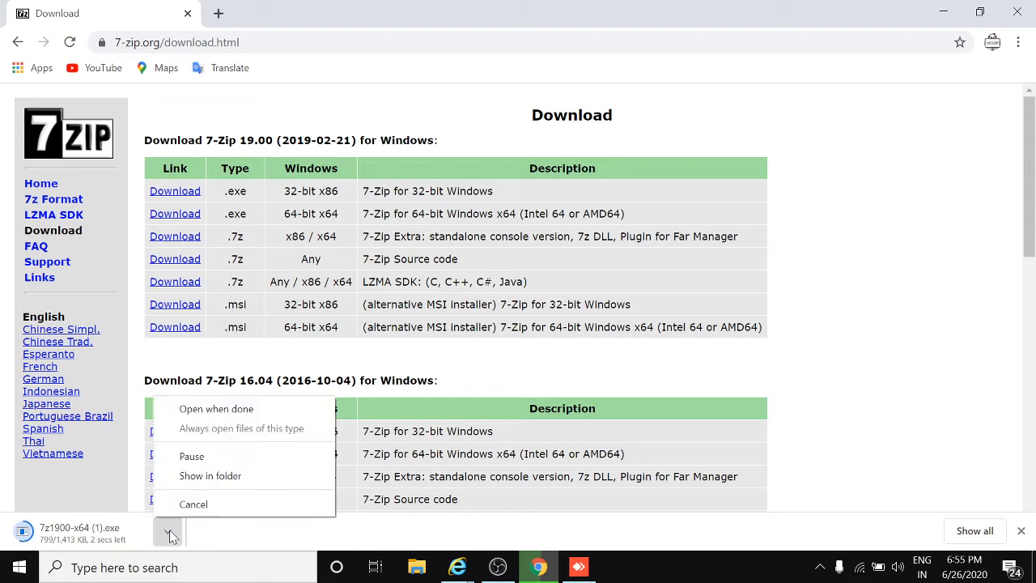
click(191, 507)
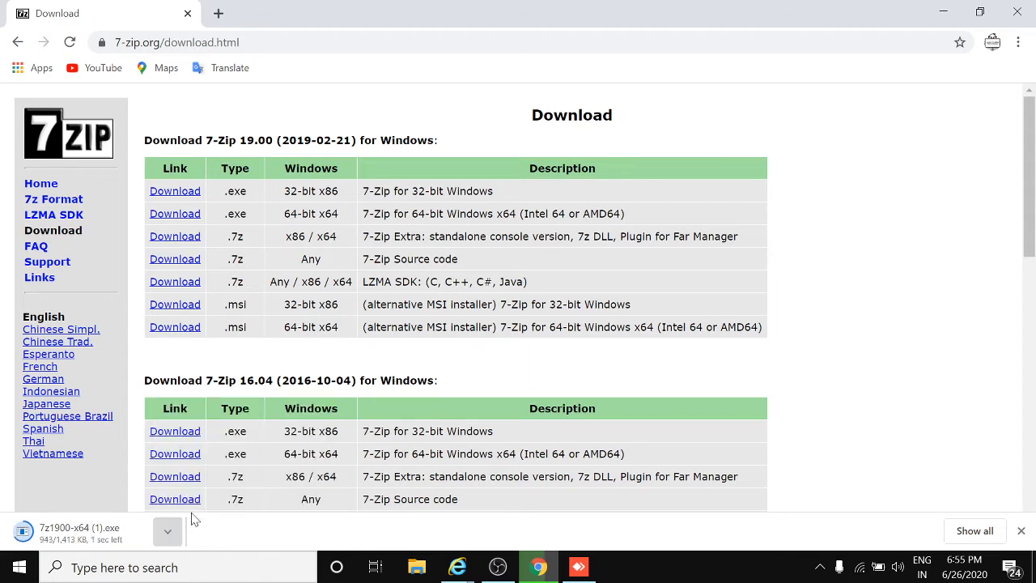
click(937, 13)
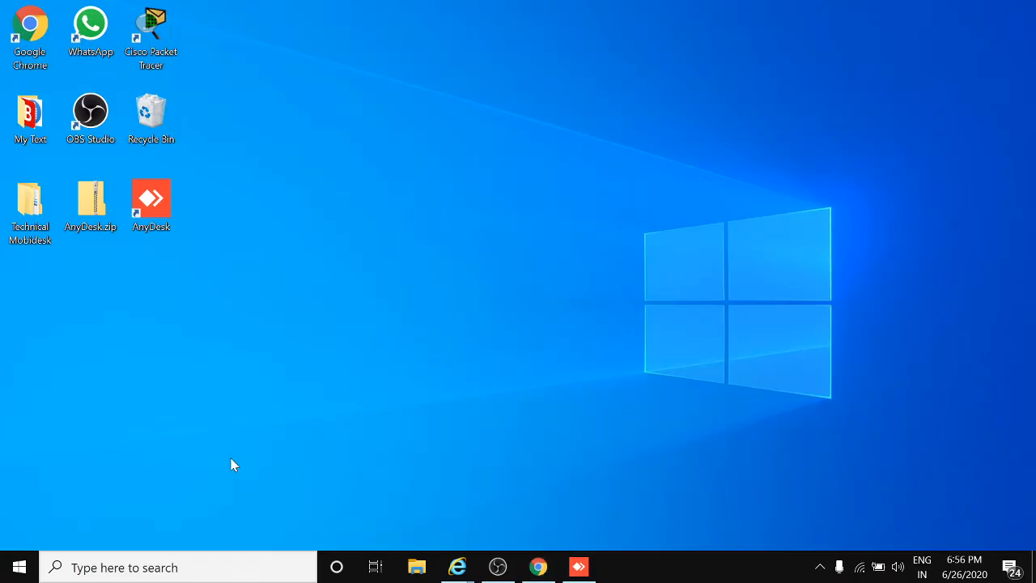
click(431, 84)
click(476, 124)
right_click(476, 124)
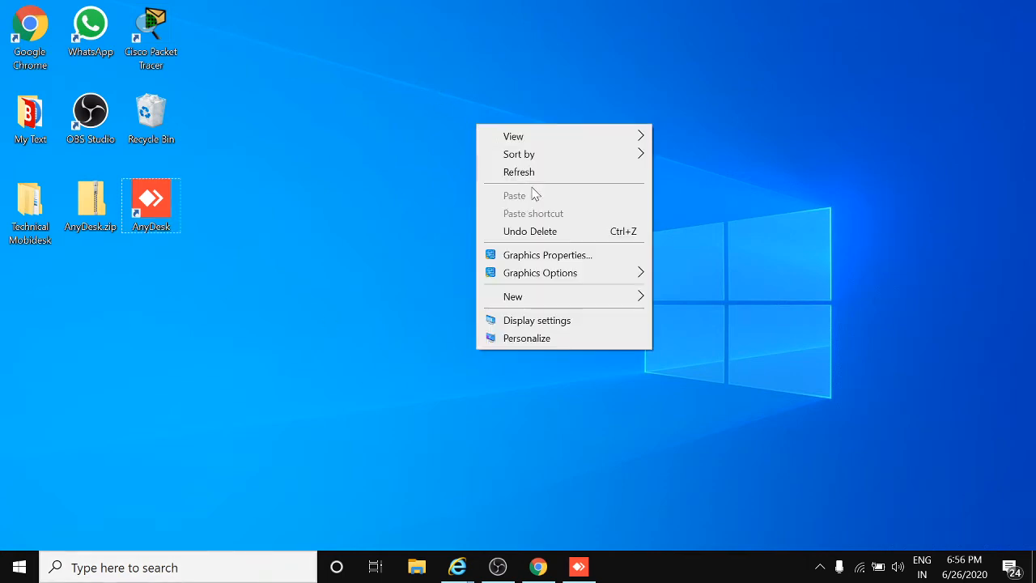
click(522, 170)
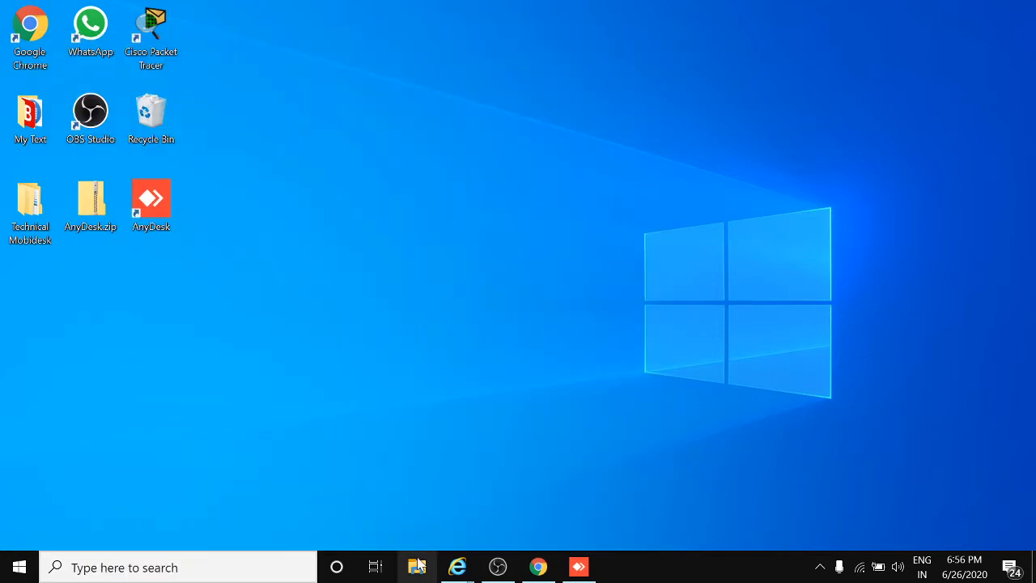
Step: Open the Outlook Files folder in File Explorer and check the file size in the properties of Mypst.pst
click(417, 565)
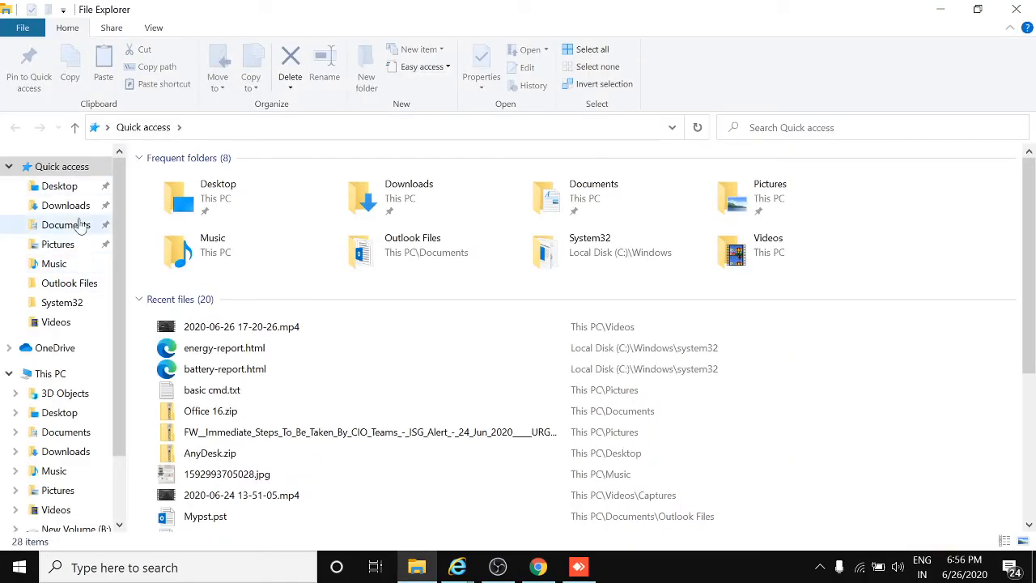
click(71, 285)
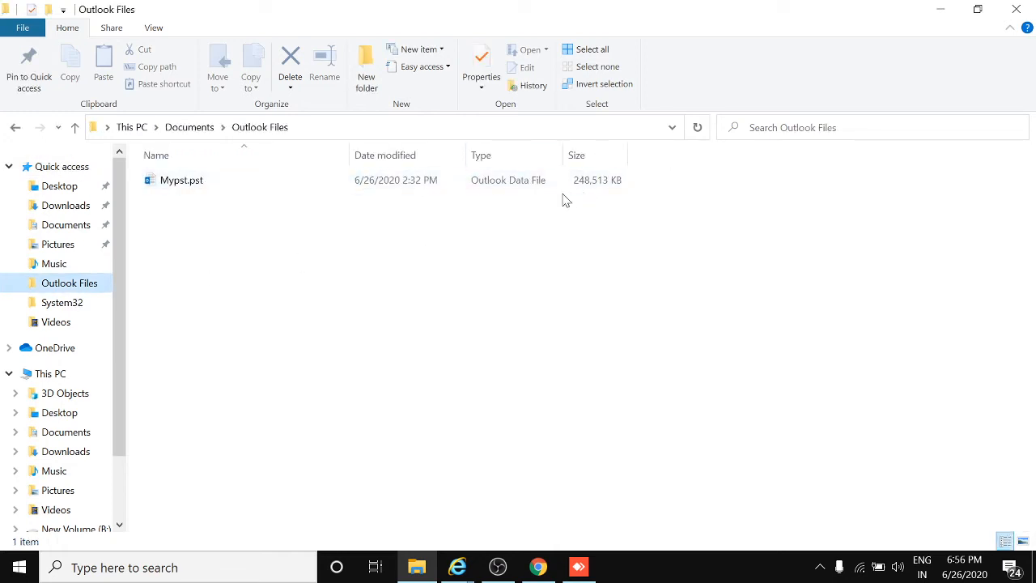
click(192, 180)
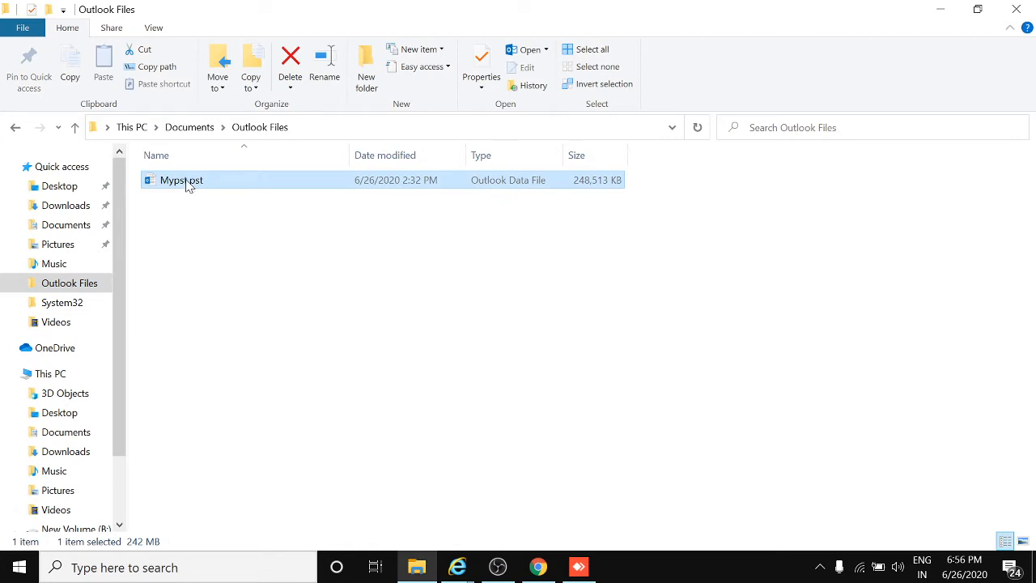
right_click(188, 185)
click(289, 508)
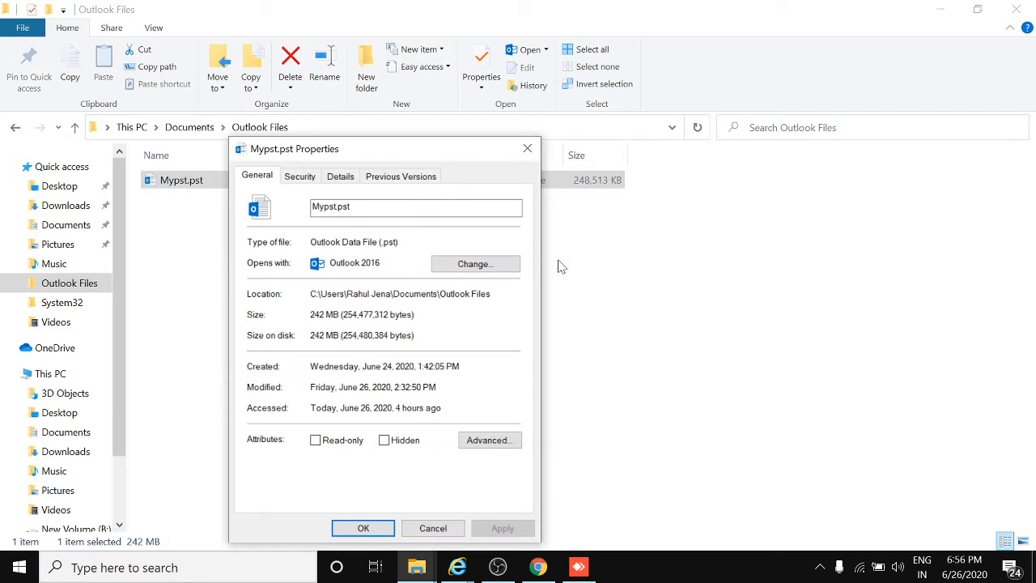
click(529, 147)
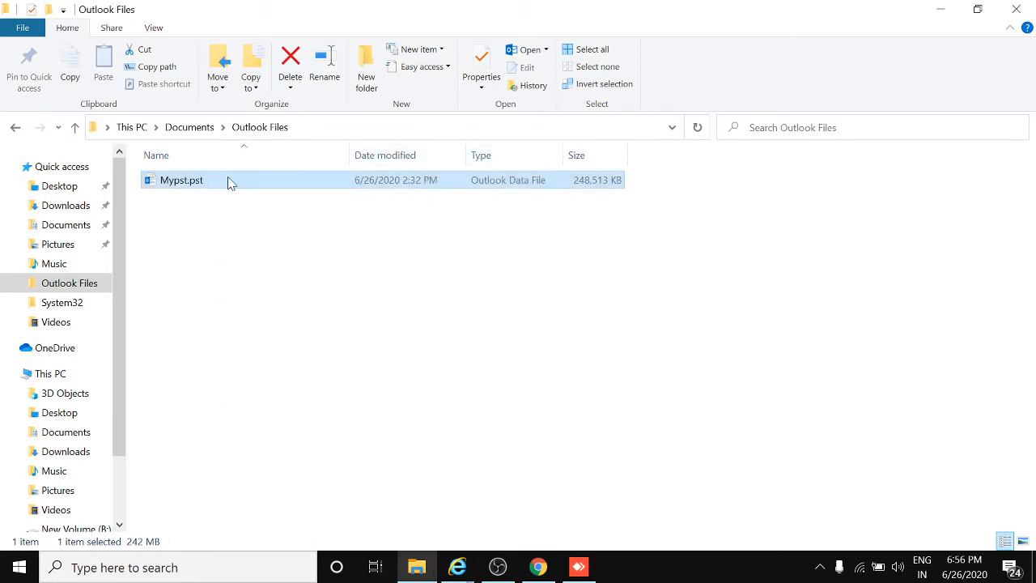
Step: Start adding Mypst.pst to a 7-Zip archive with custom settings, keeping 7z as the archive format
right_click(178, 181)
mouse_move(266, 238)
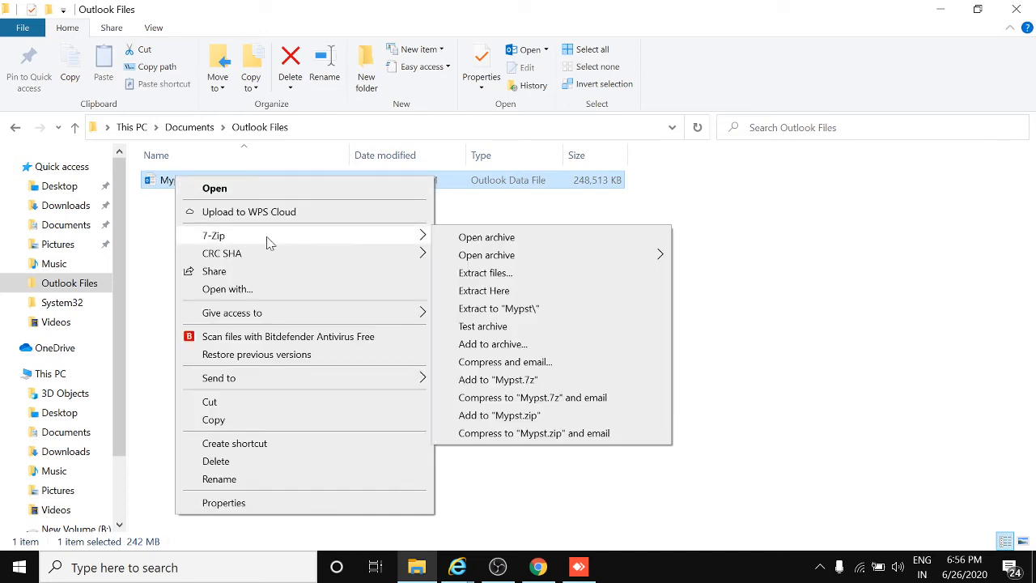
click(483, 343)
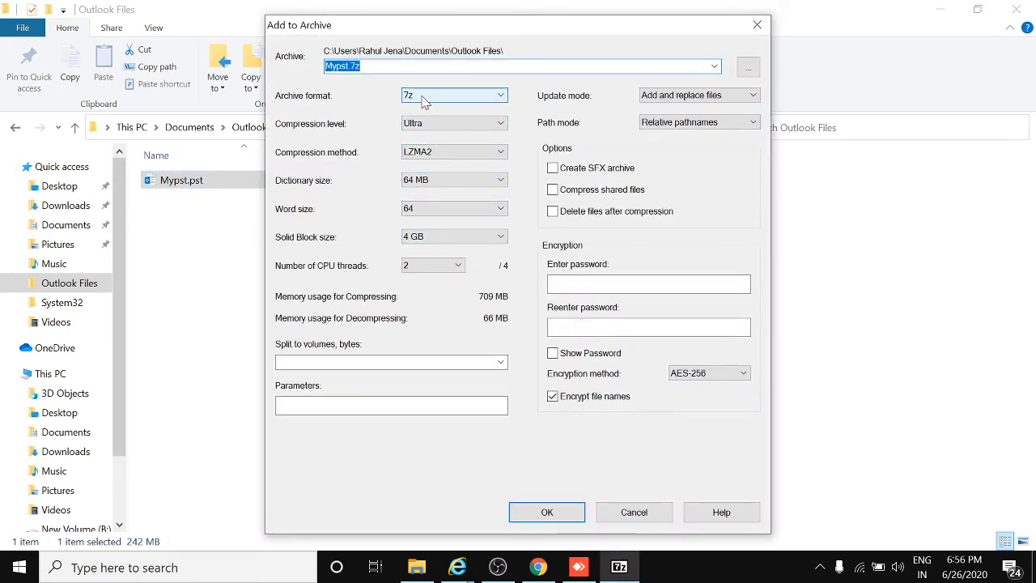
click(451, 98)
click(451, 98)
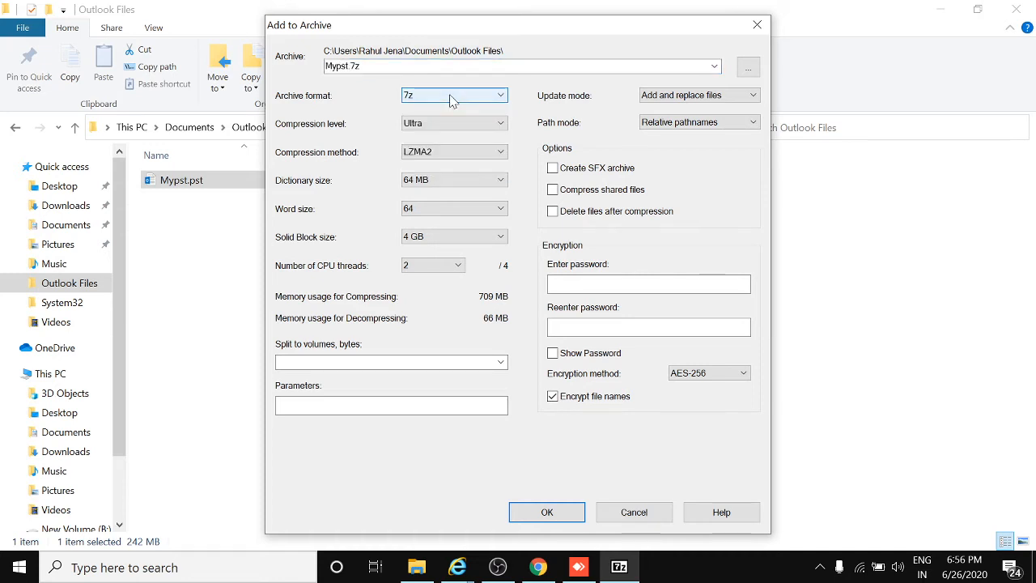
Step: Set the archive's compression level to Ultra, the compression method to LZMA2 and the number of CPU threads to 2
click(421, 125)
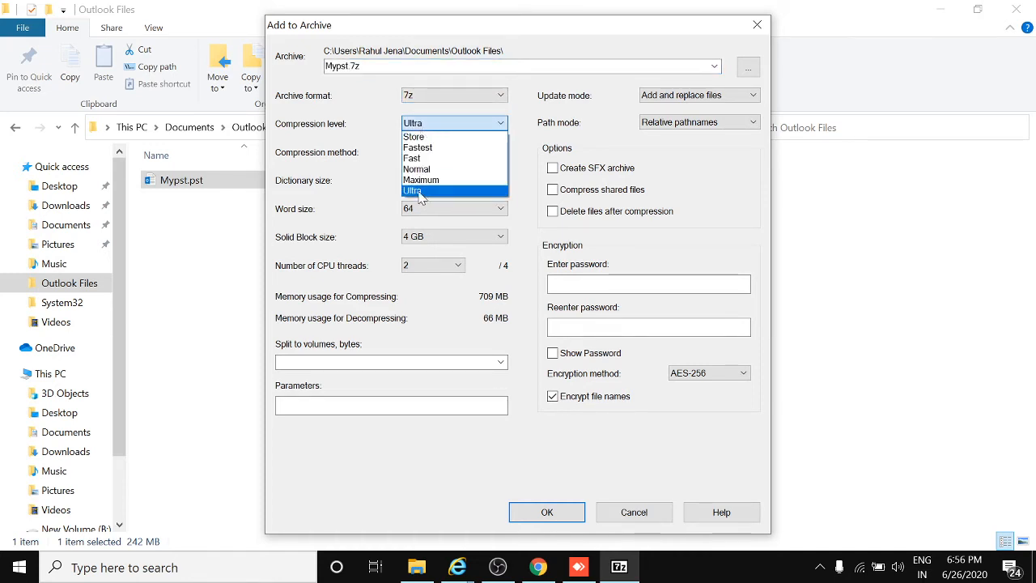
click(419, 192)
click(439, 156)
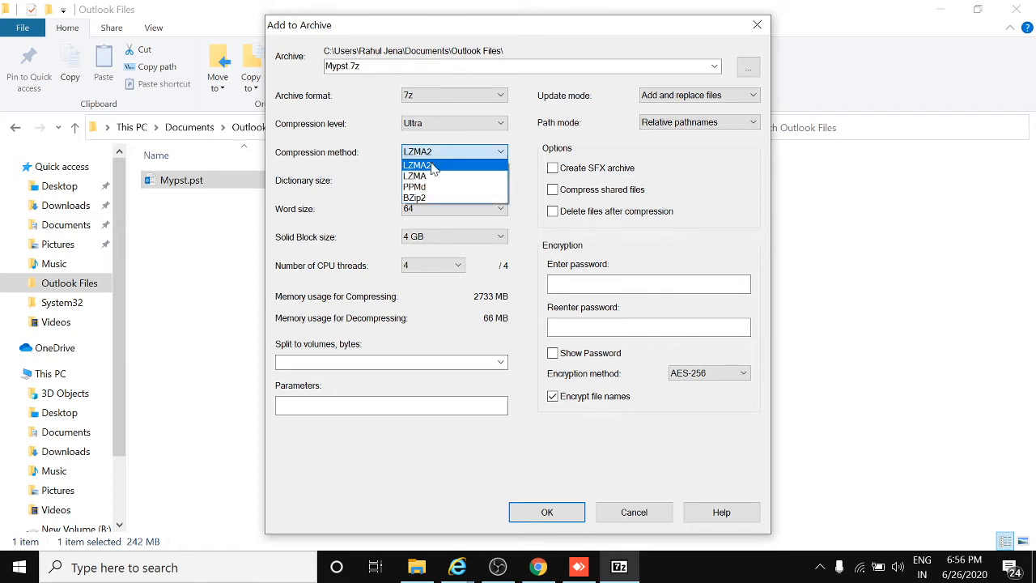
click(433, 166)
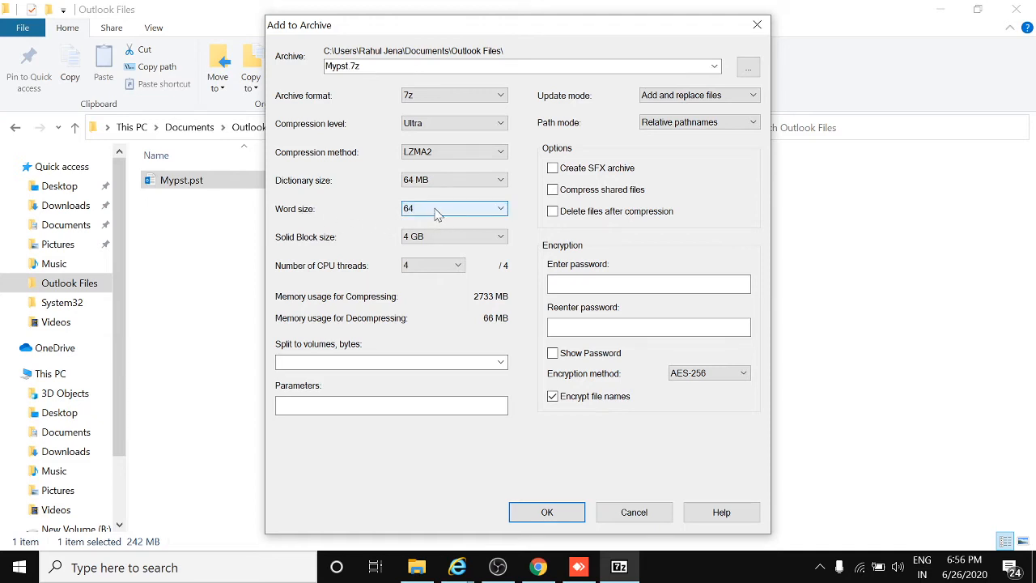
click(435, 268)
click(414, 290)
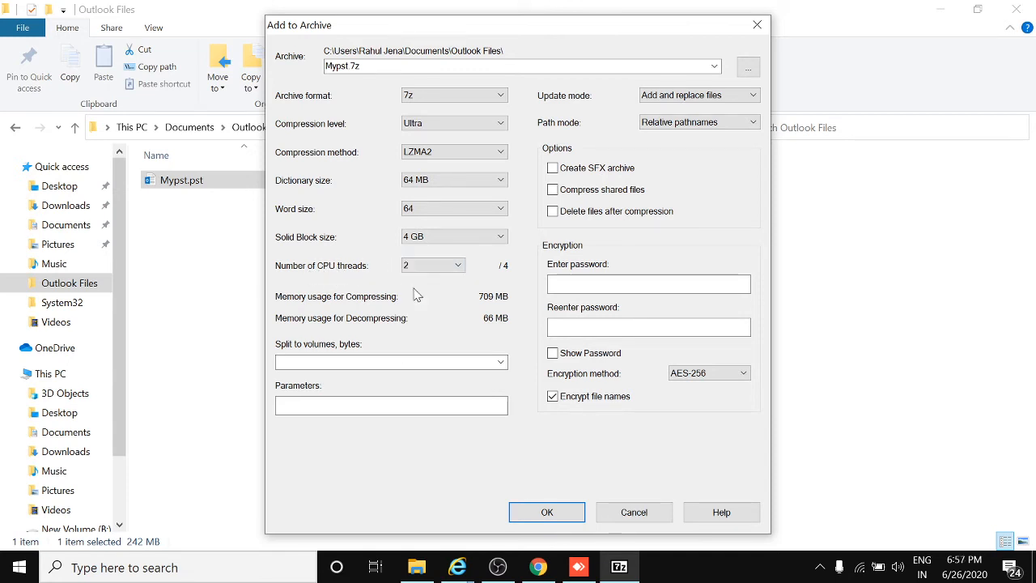
Step: Enter and re-enter the archive password, keep file name encryption enabled and create the Mypst.7z archive
click(570, 284)
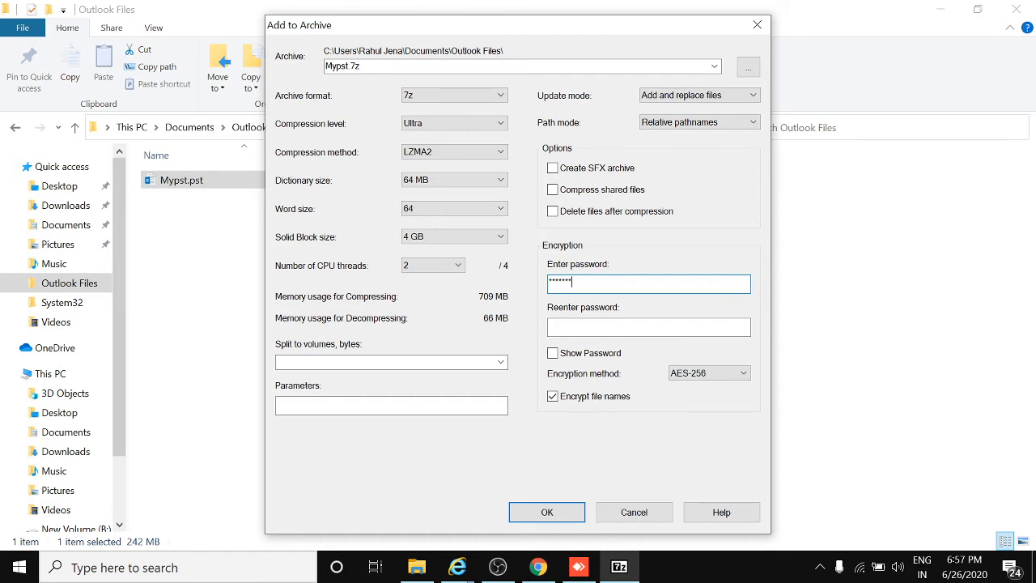
click(617, 326)
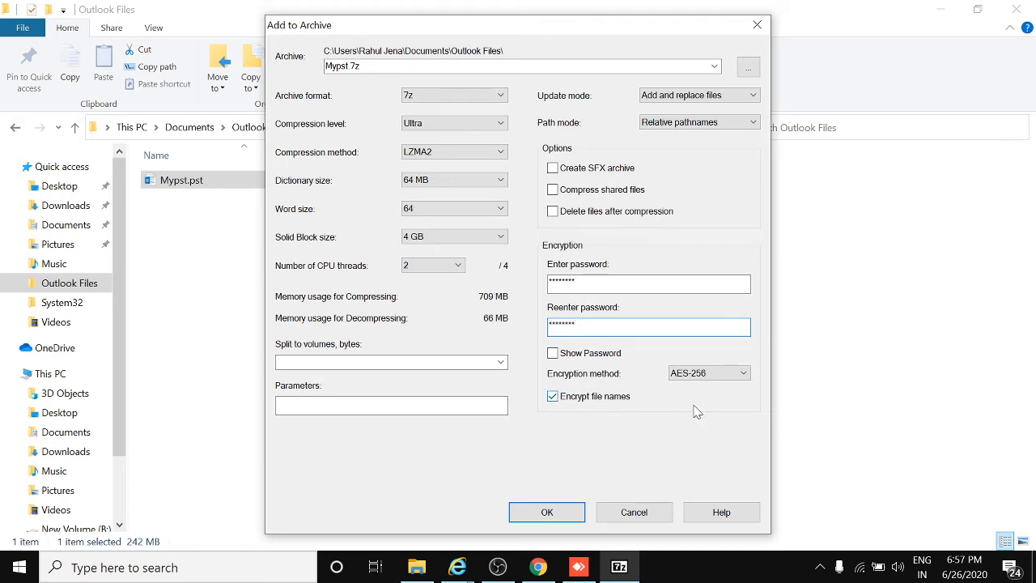
click(550, 400)
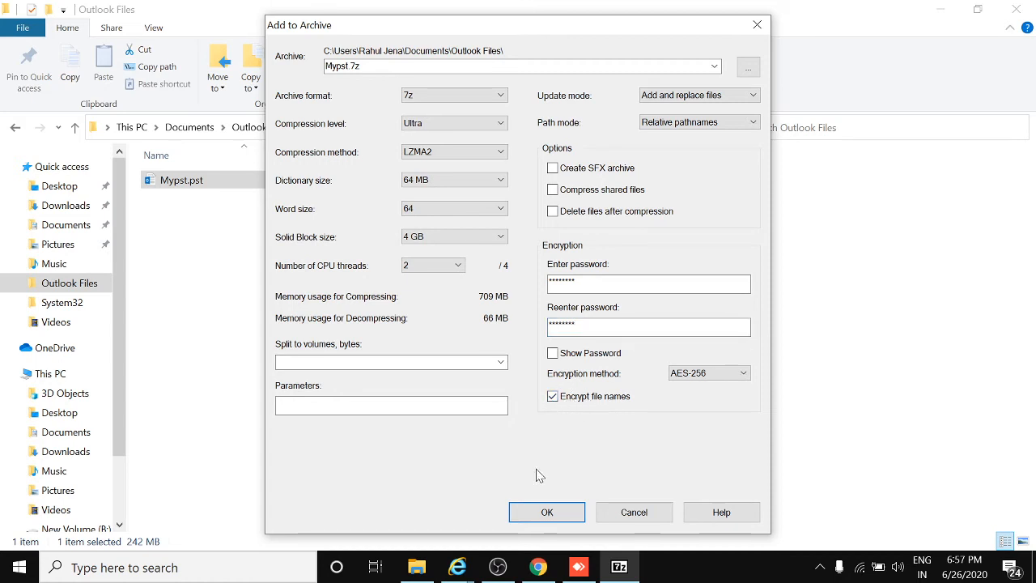
click(541, 513)
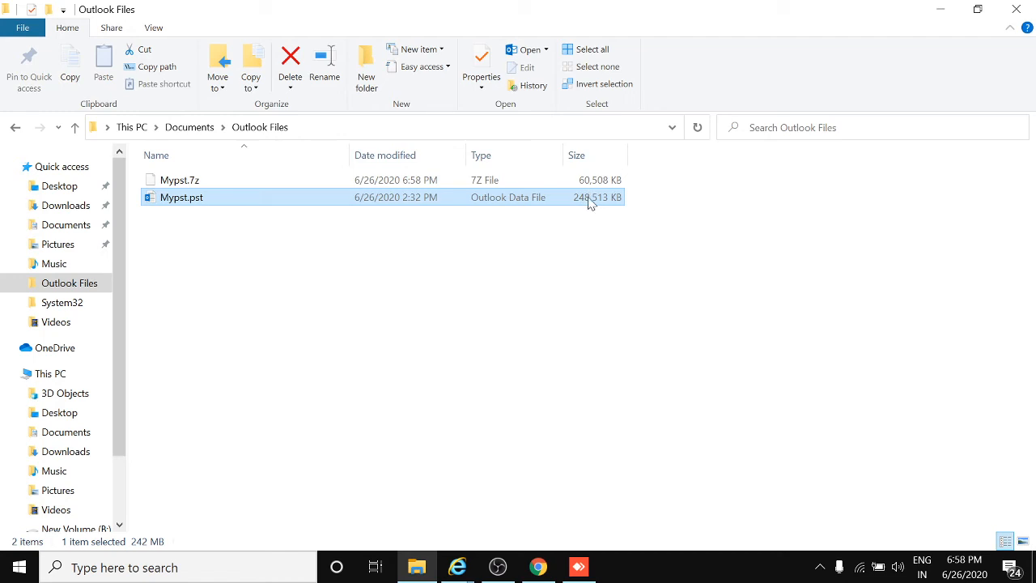
Step: Check the size of the compressed Mypst.7z file in its properties
right_click(192, 179)
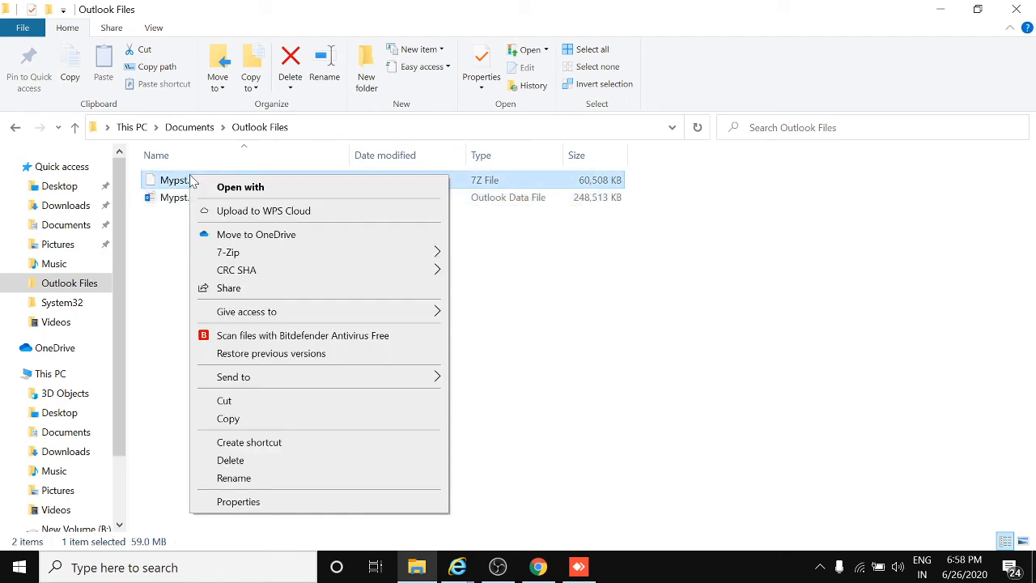
click(251, 502)
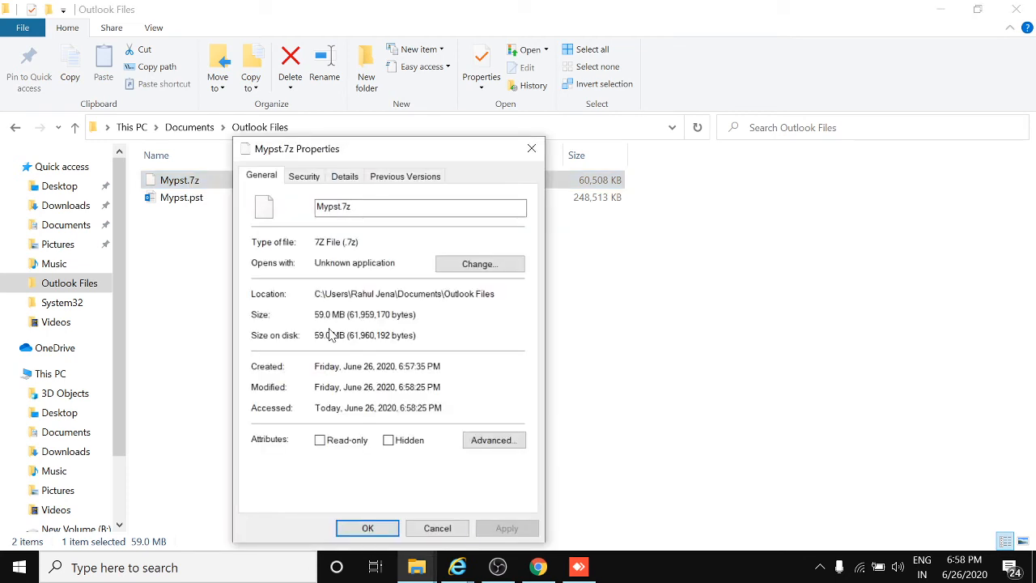
click(531, 148)
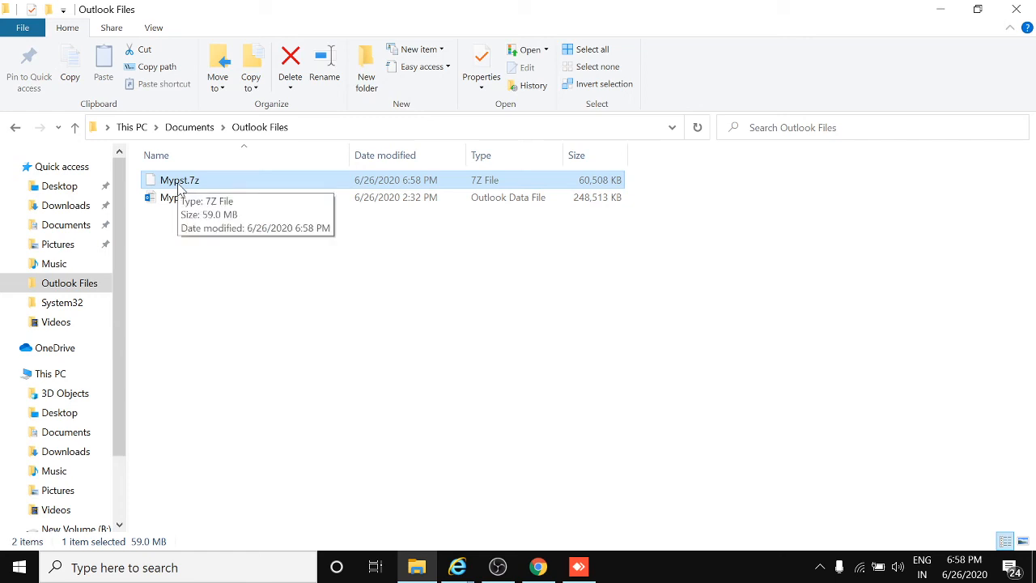
Step: Move Mypst.7z from the Outlook Files folder to the Desktop
mouse_move(177, 181)
mouse_down()
mouse_move(165, 174)
mouse_move(97, 191)
mouse_move(148, 178)
mouse_move(171, 188)
mouse_up()
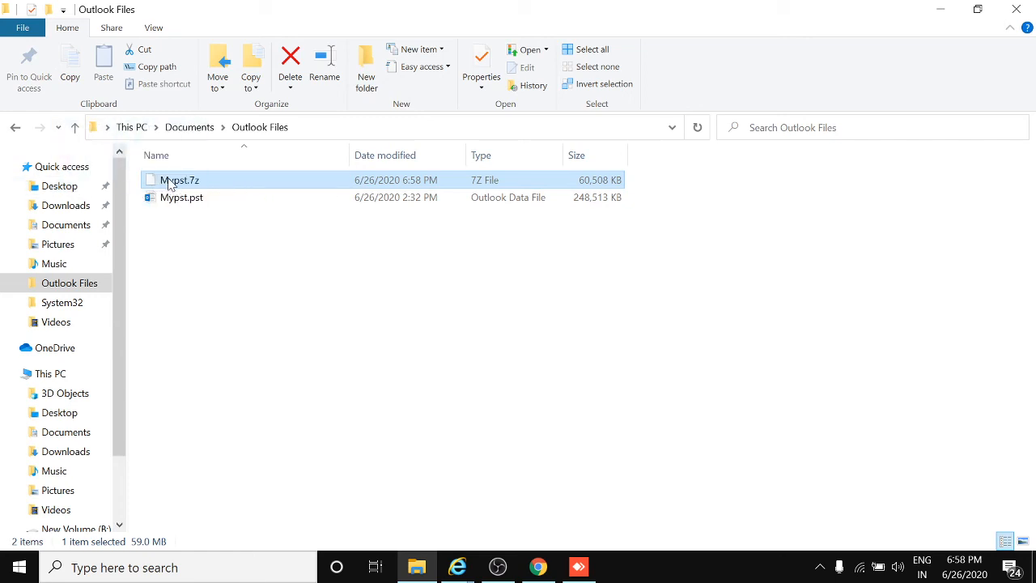
right_click(170, 183)
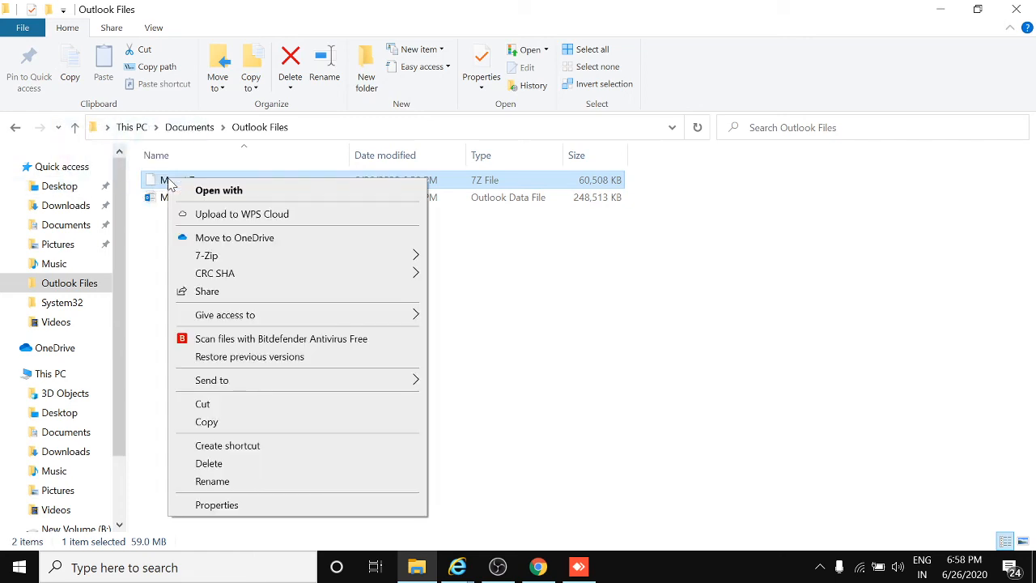
click(217, 405)
right_click(50, 188)
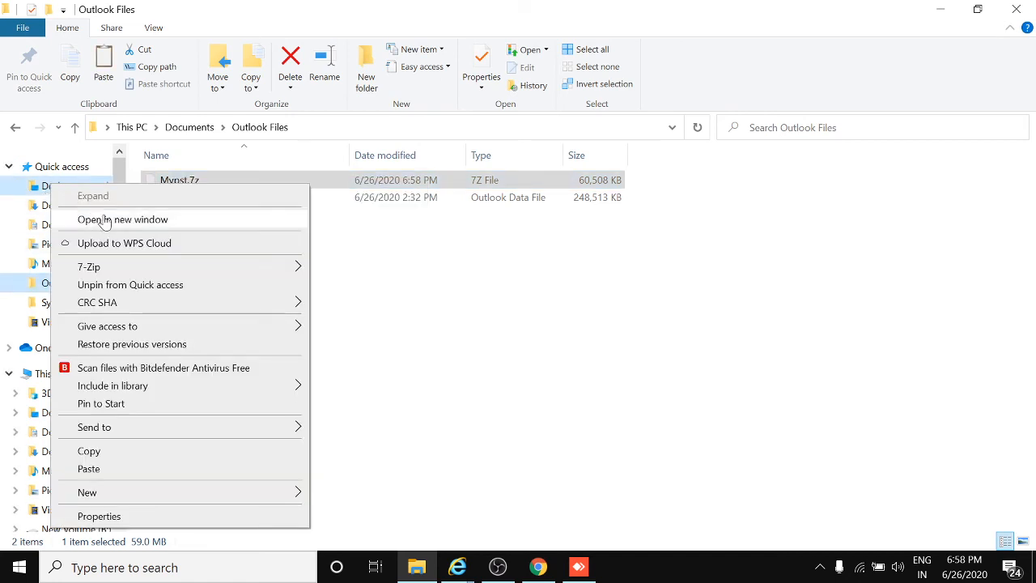
click(94, 469)
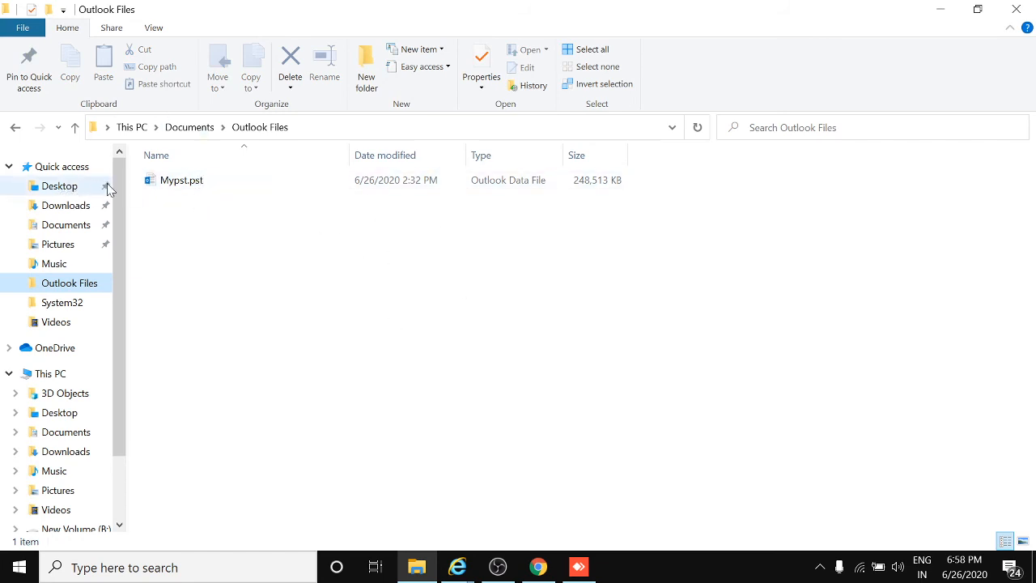
Step: Extract Mypst.7z directly into the Desktop folder with 7-Zip, entering the archive password in the password prompt
click(55, 188)
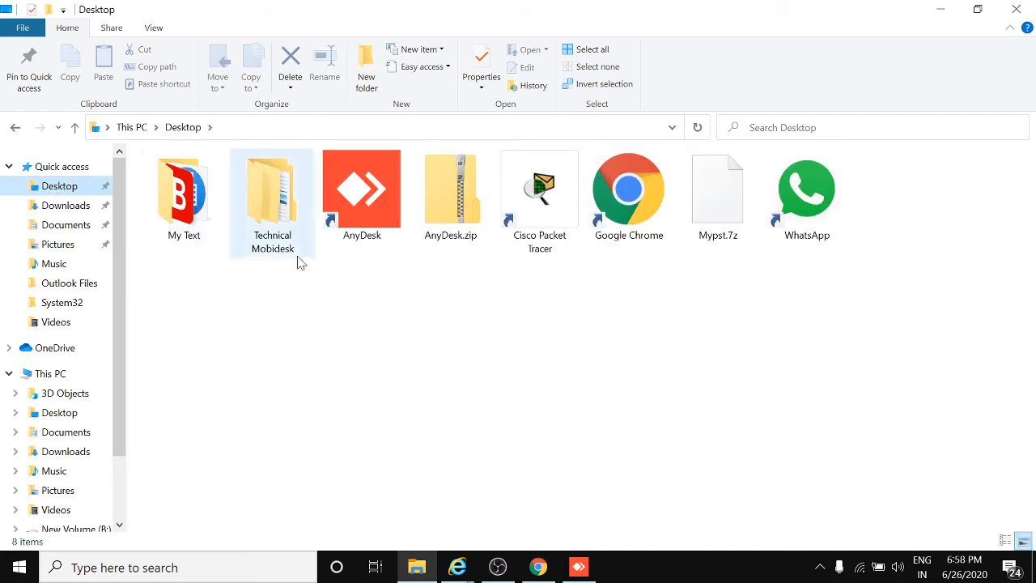
right_click(717, 213)
mouse_move(771, 293)
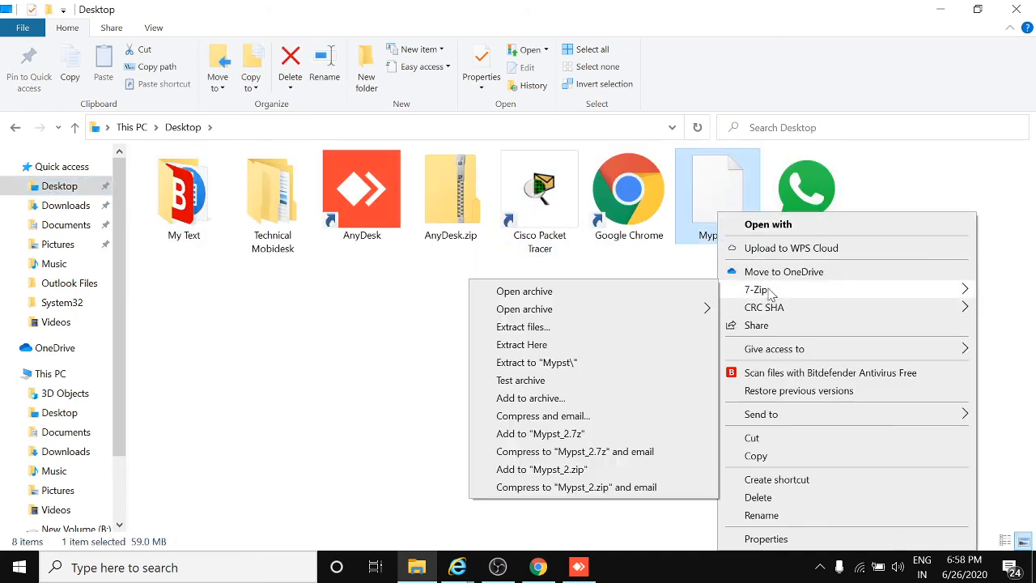
click(536, 346)
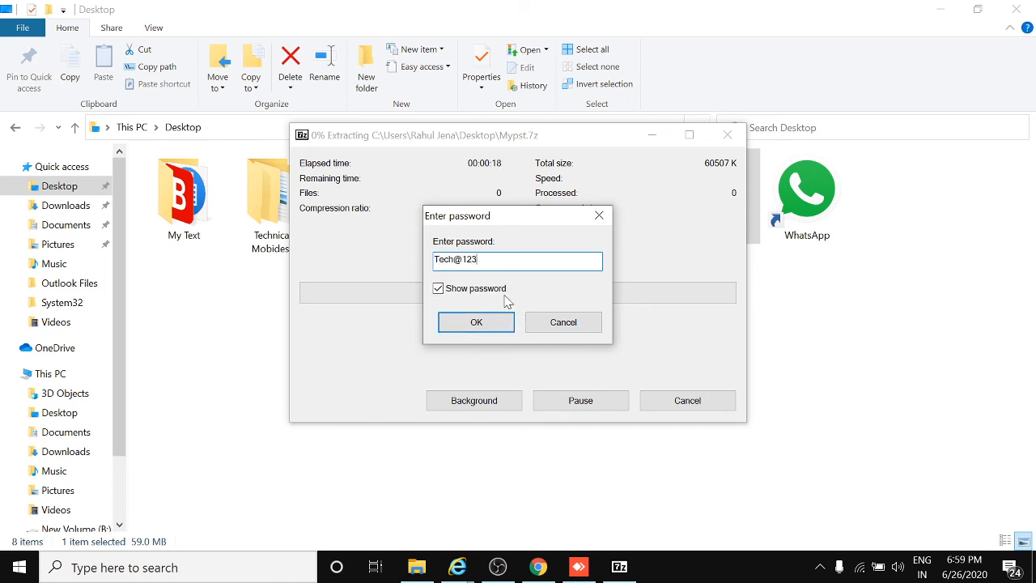
click(446, 293)
click(454, 295)
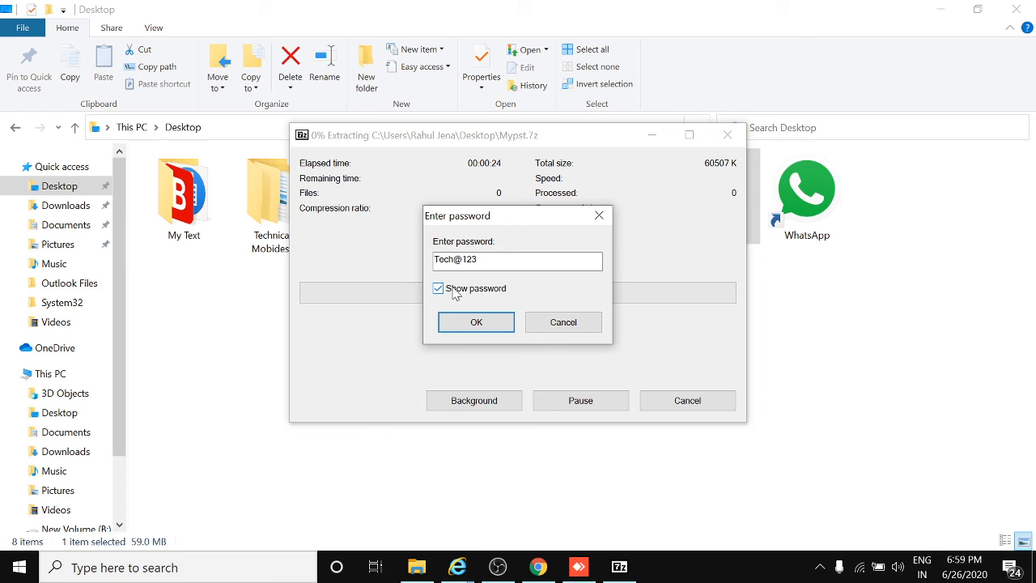
click(454, 294)
click(477, 323)
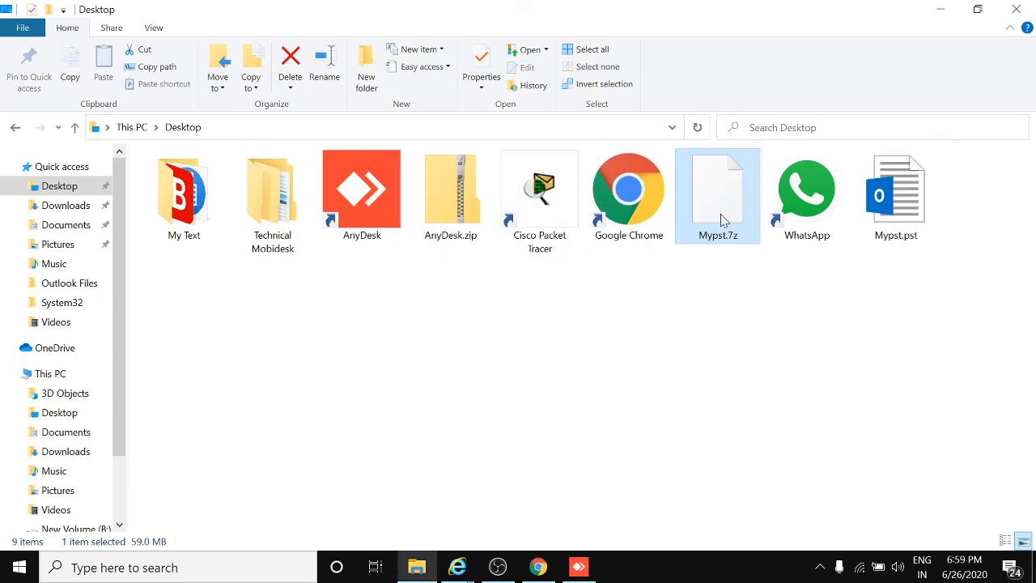
Step: Check the size of the extracted Mypst.pst file on the Desktop in its properties
right_click(895, 222)
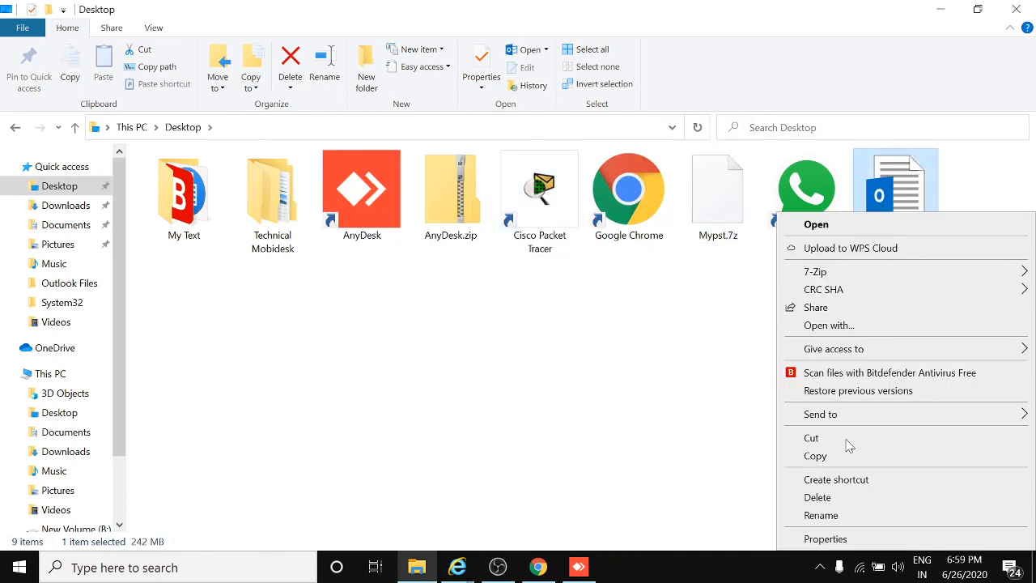
click(827, 538)
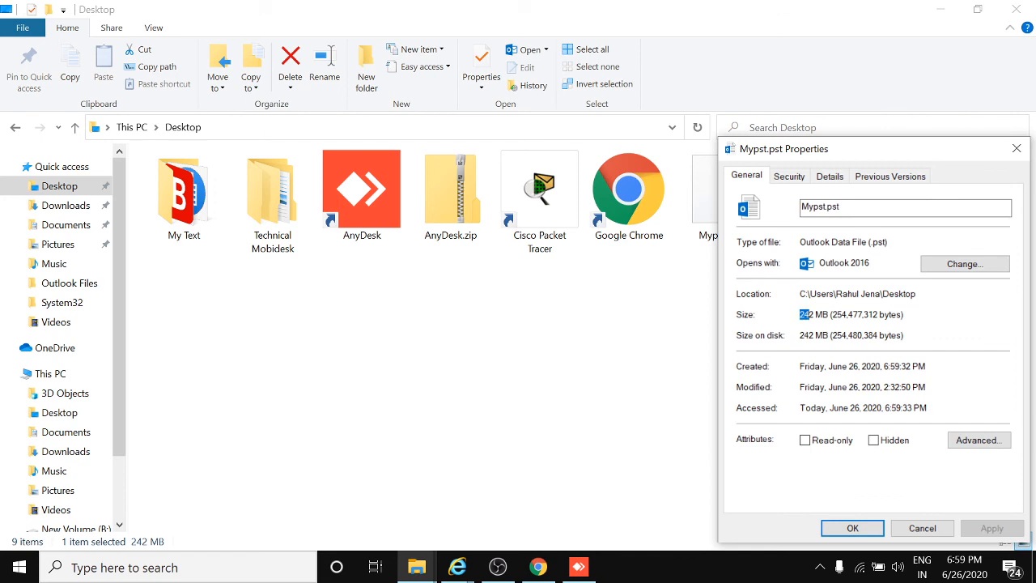
key(shift+Right)
key(shift+Right)
key(shift+Right)
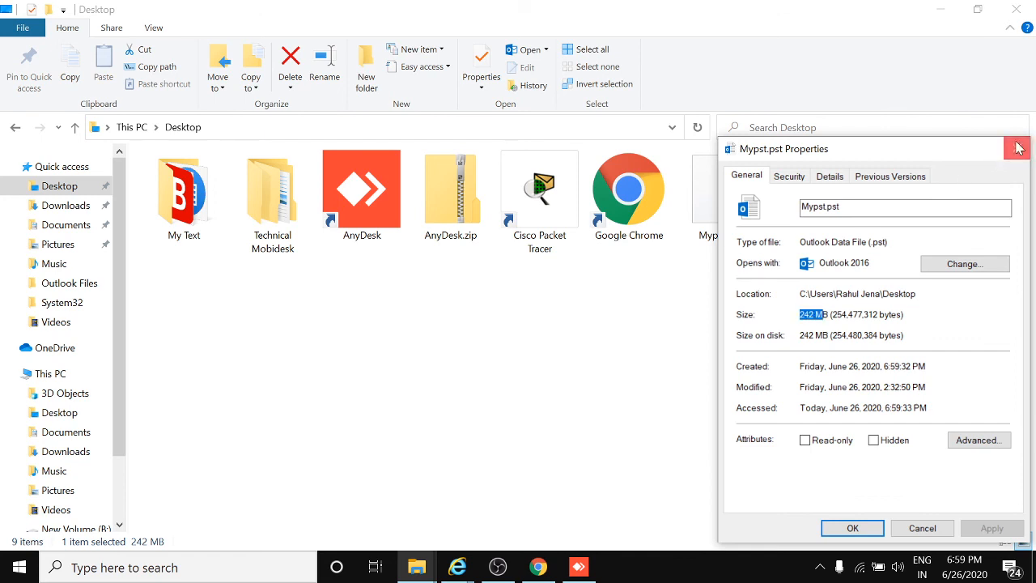
click(1018, 150)
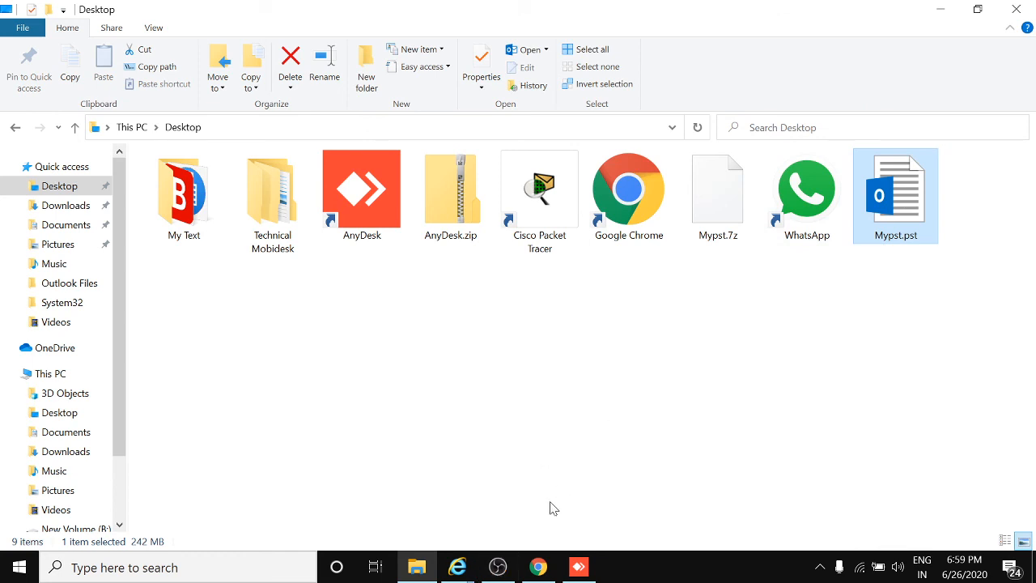
click(498, 567)
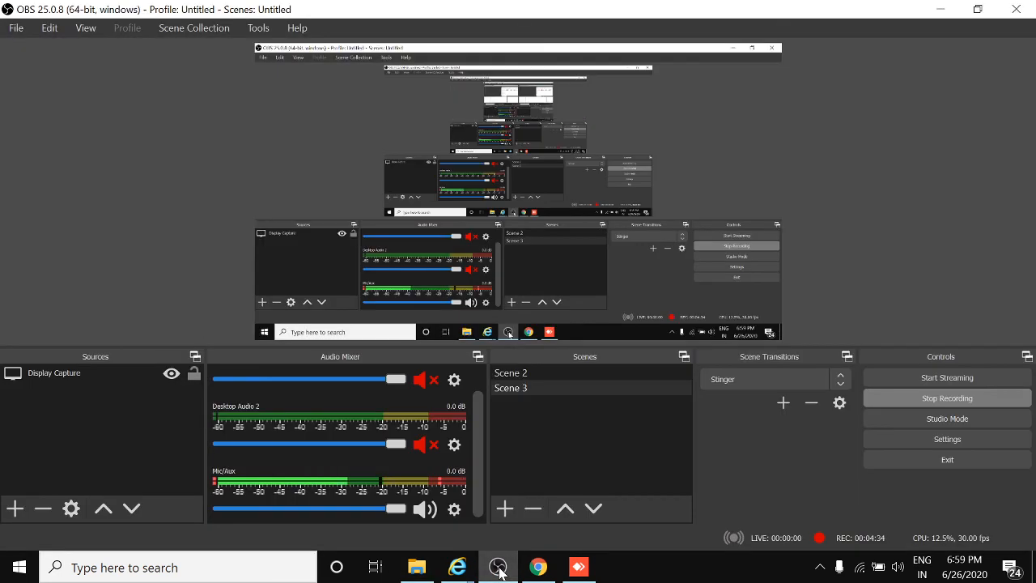